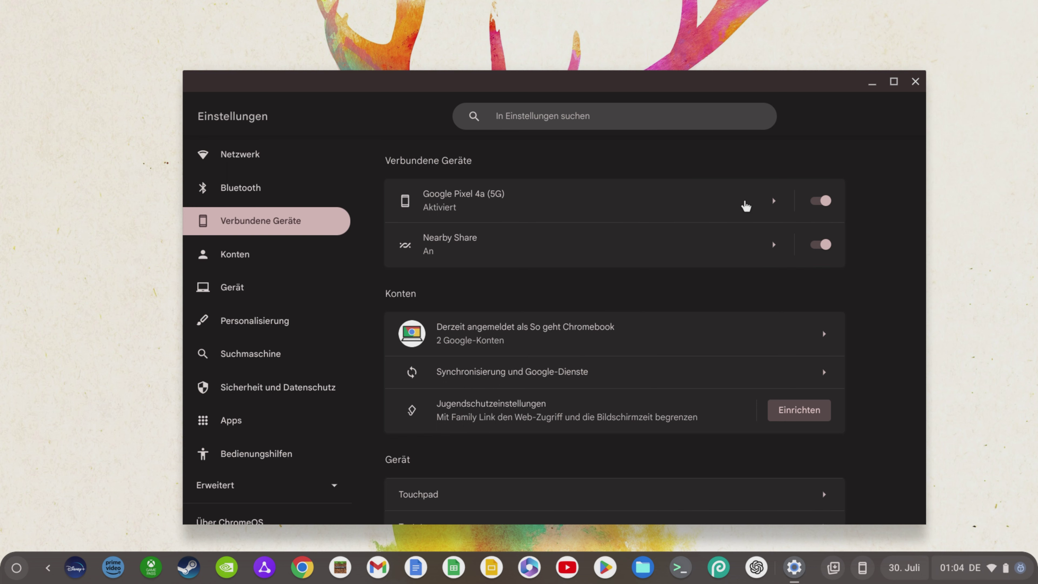
Open the Google Pixel 4a (5G) phone settings and scroll through its options
click(746, 207)
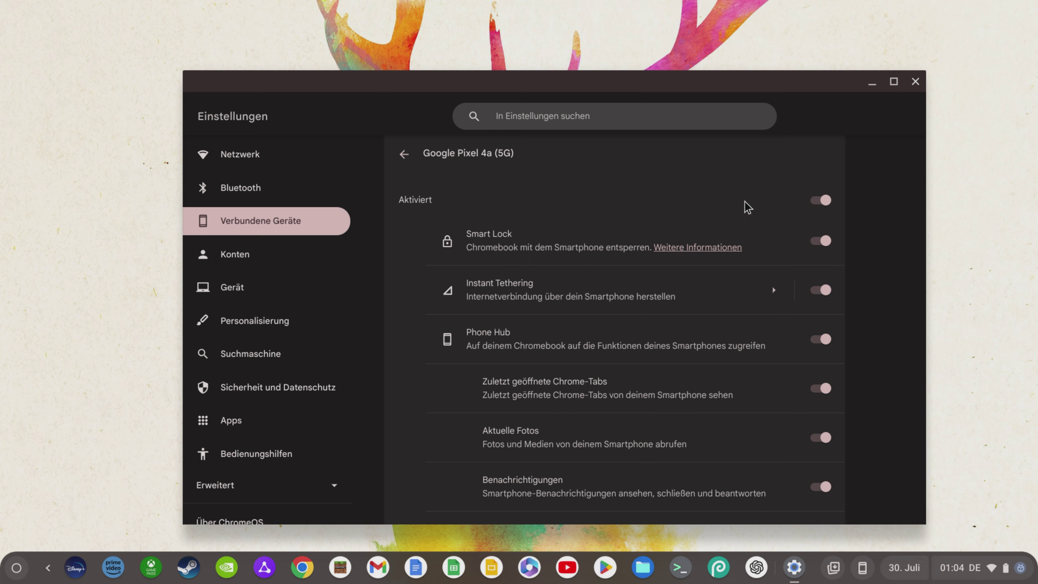
scroll(746, 207, down, 3)
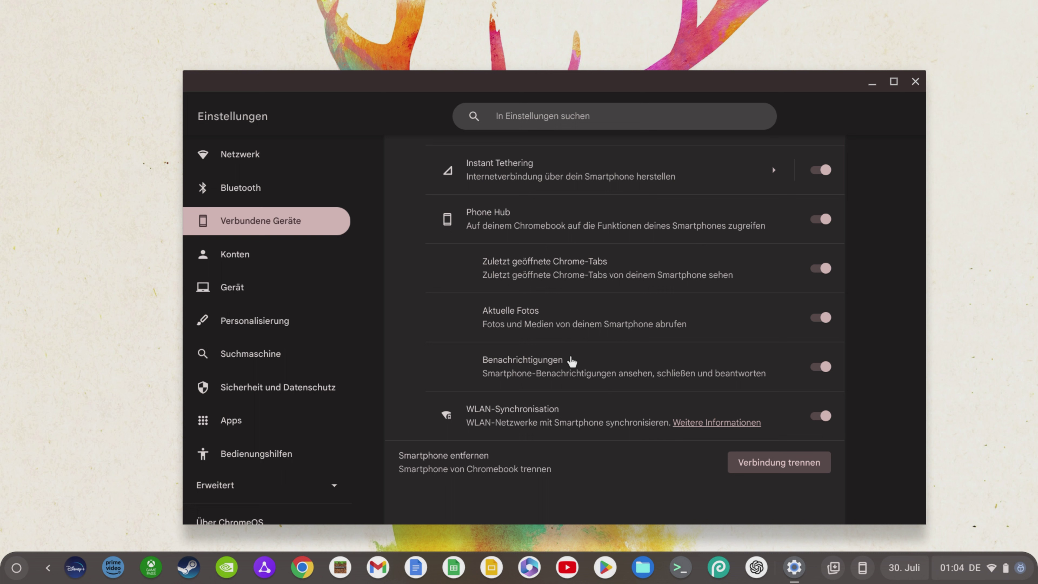
scroll(571, 361, up, 3)
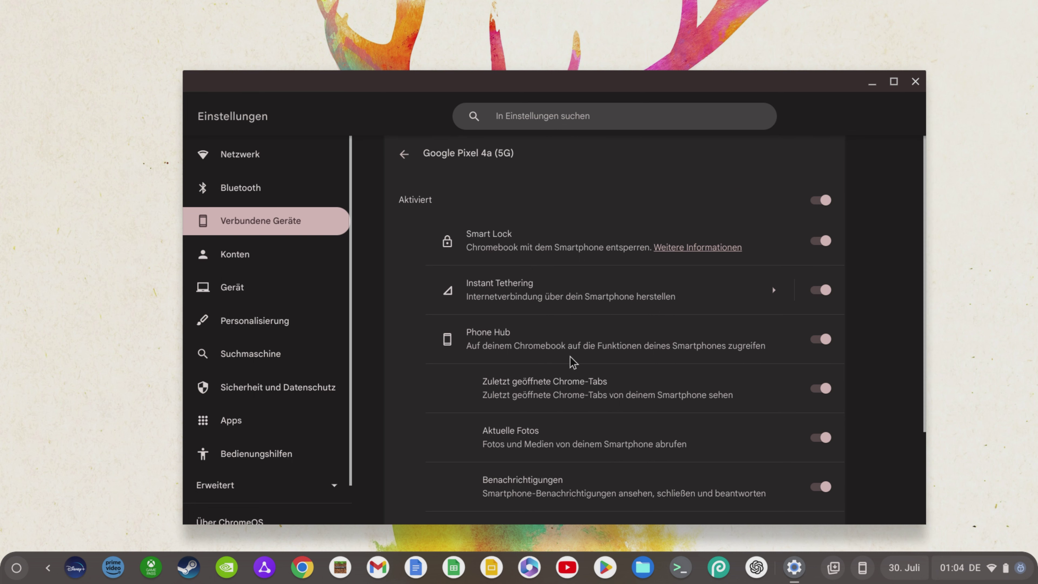
scroll(572, 361, down, 3)
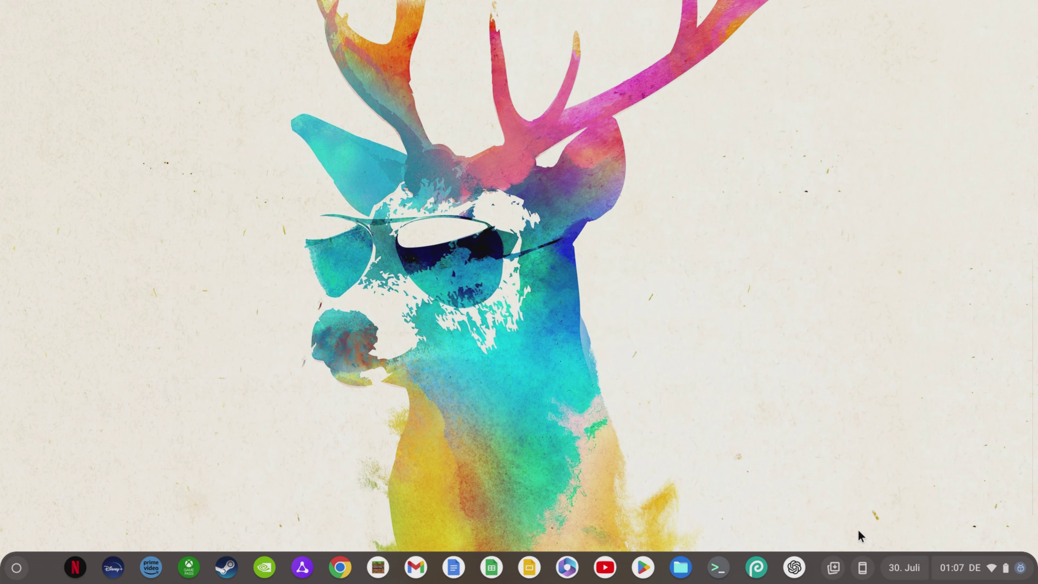
Open Chrome customisation and try light grey, dark slate, black and magenta colour themes
click(794, 567)
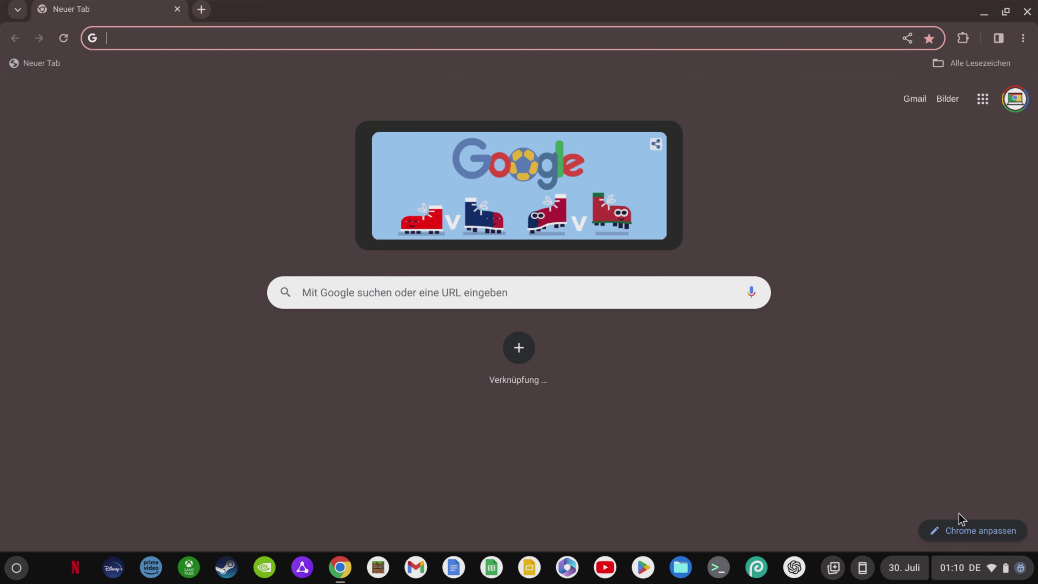
click(973, 530)
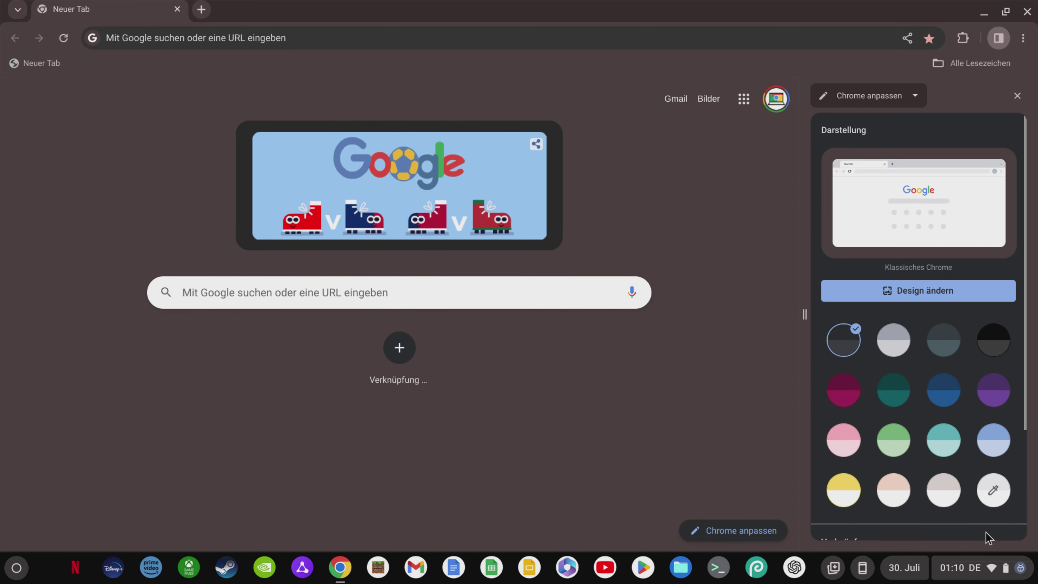
click(899, 349)
click(938, 351)
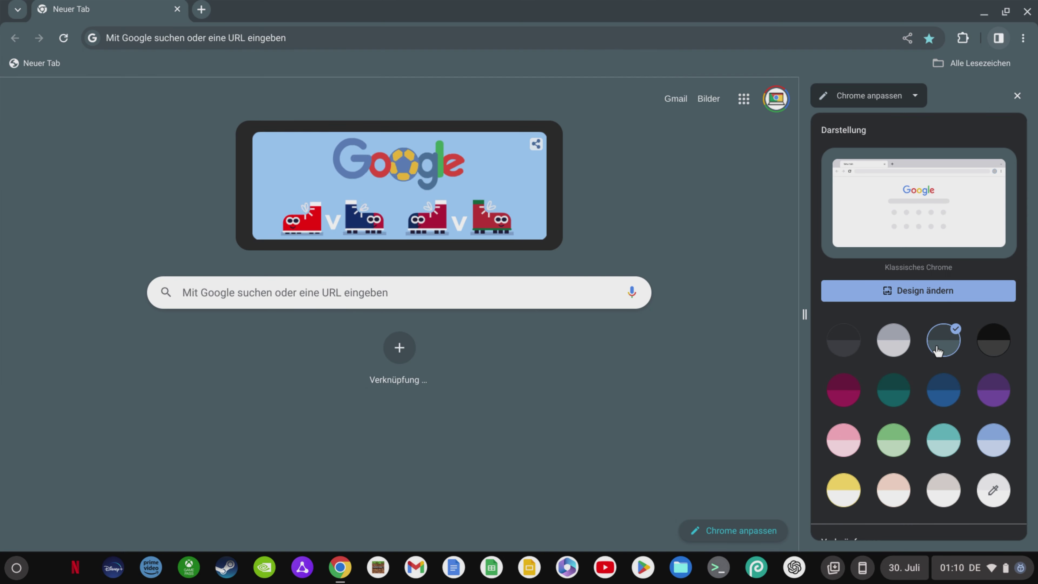
click(988, 348)
click(847, 391)
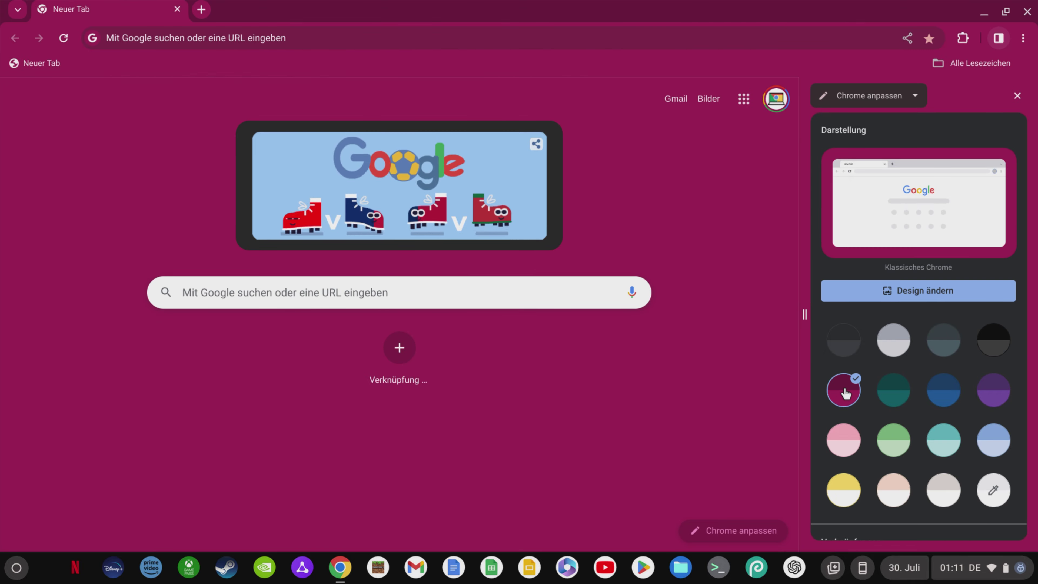
Try Laufende Mädchen and Trà (Tee) from the artwork collections, ending on Trái Cây (Früchte)
click(922, 221)
click(922, 221)
click(916, 294)
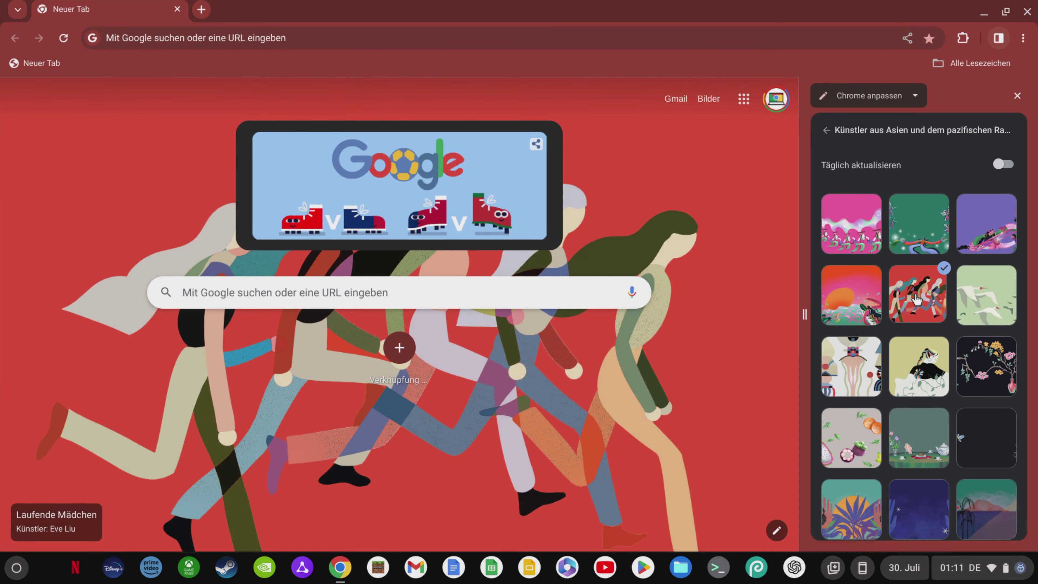
click(915, 362)
click(914, 424)
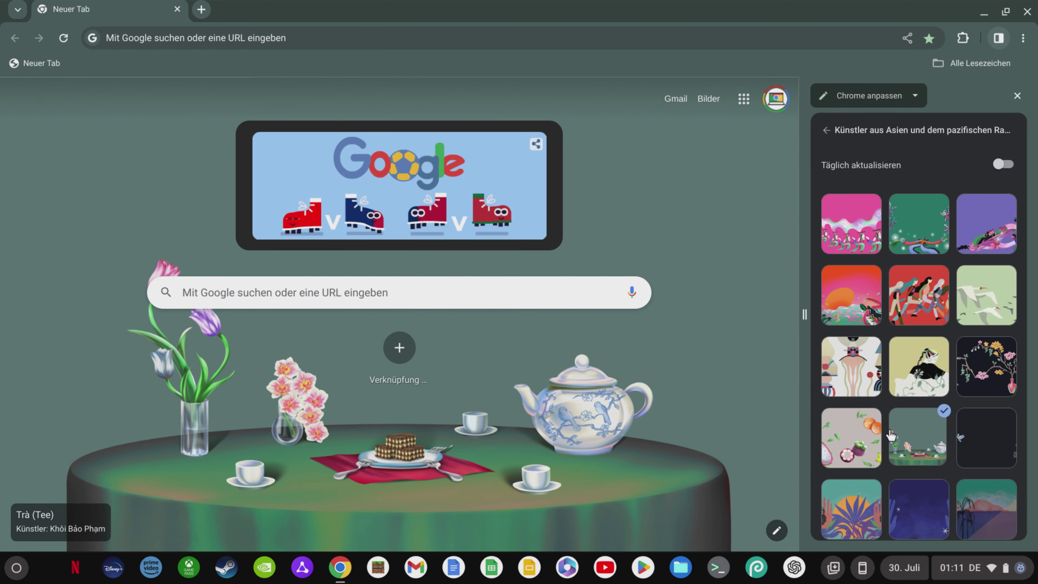
click(876, 435)
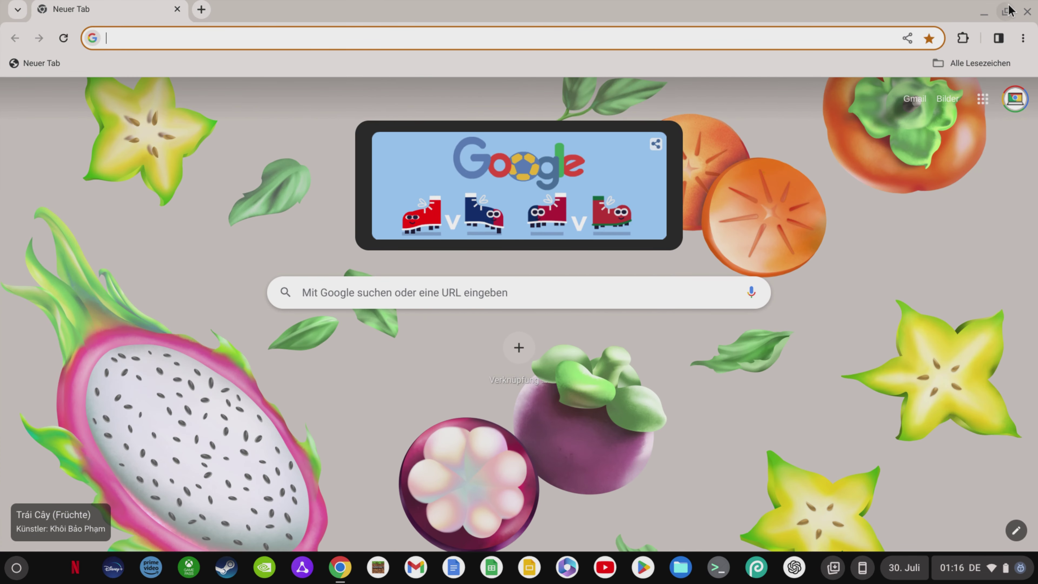
Snap Chrome to the left half of the screen, then to the right half
mouse_move(1008, 11)
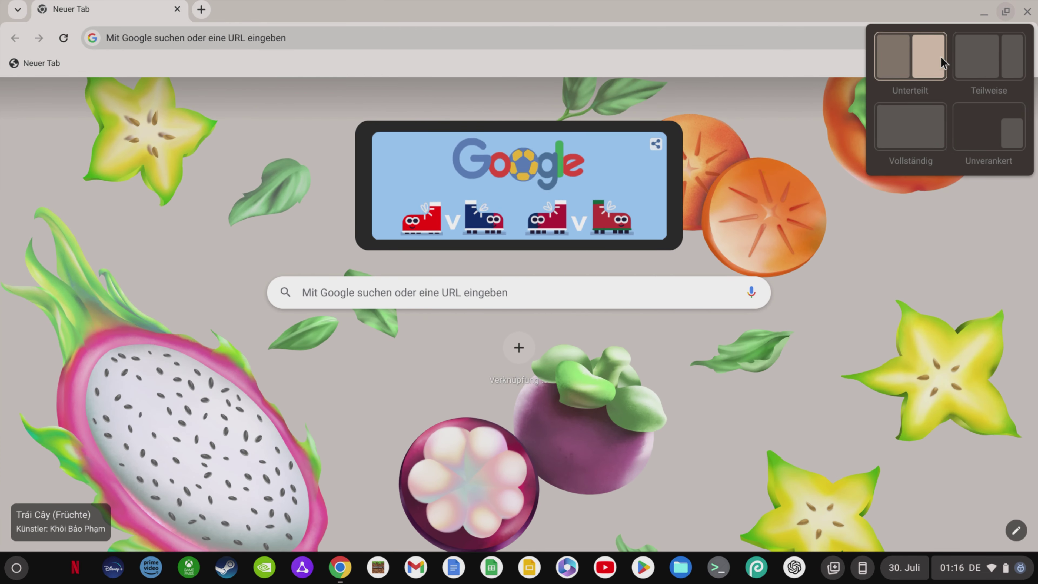
click(898, 59)
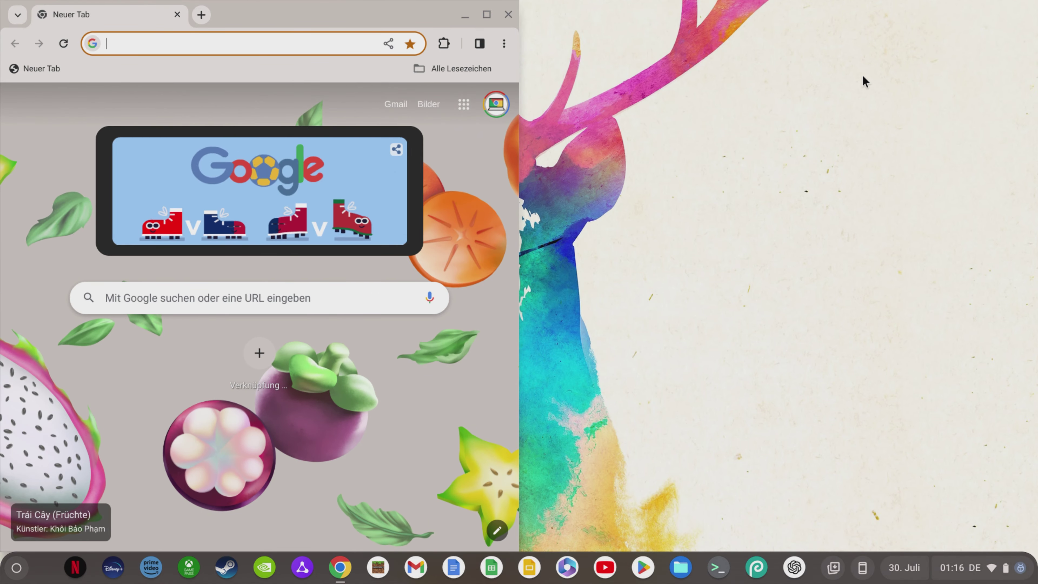
mouse_move(488, 17)
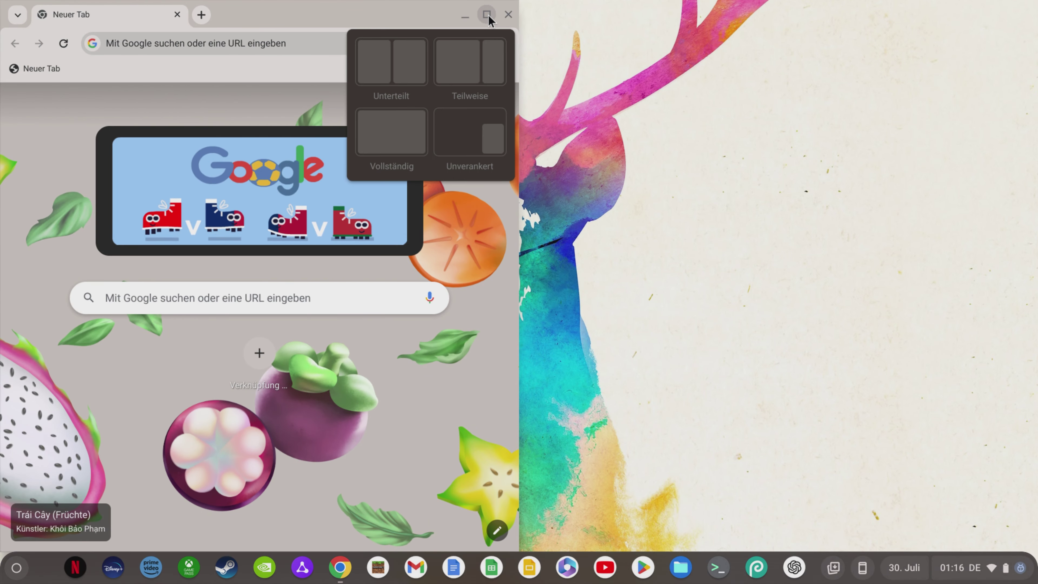
click(422, 64)
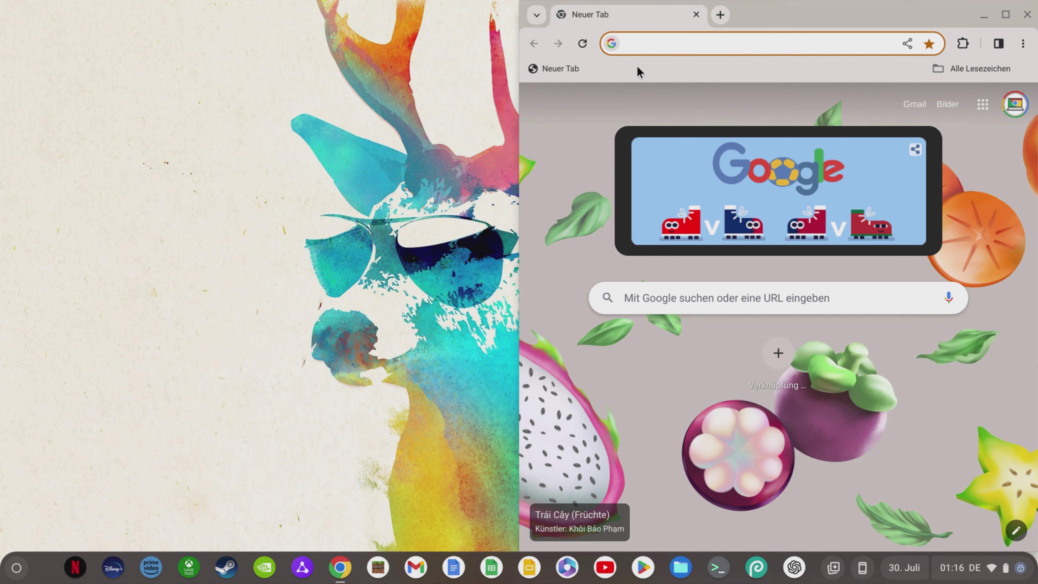
Snap Chrome to the left two-thirds, then to a partial right-side layout
mouse_move(1007, 16)
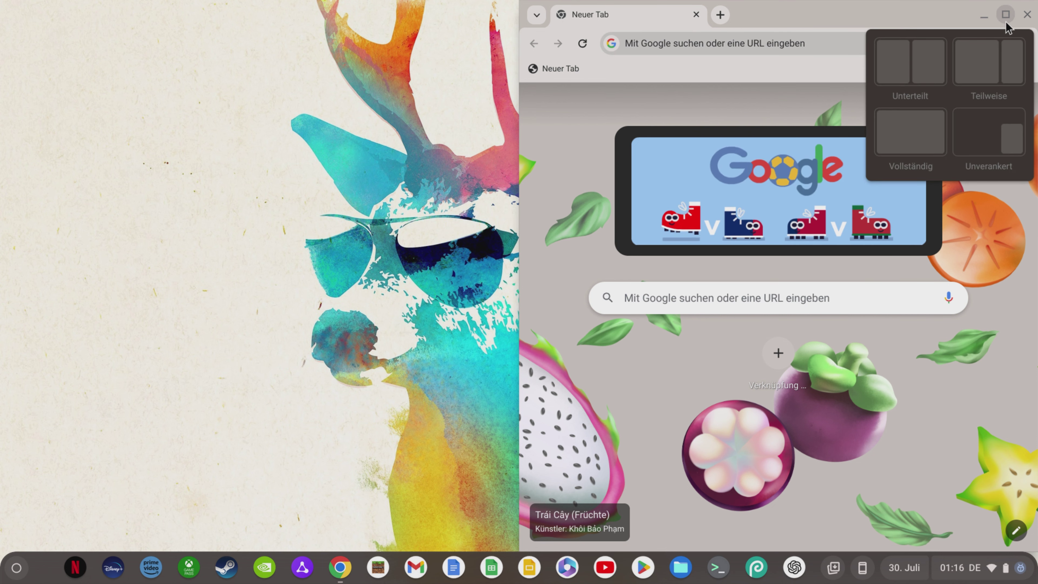
click(983, 55)
mouse_move(659, 16)
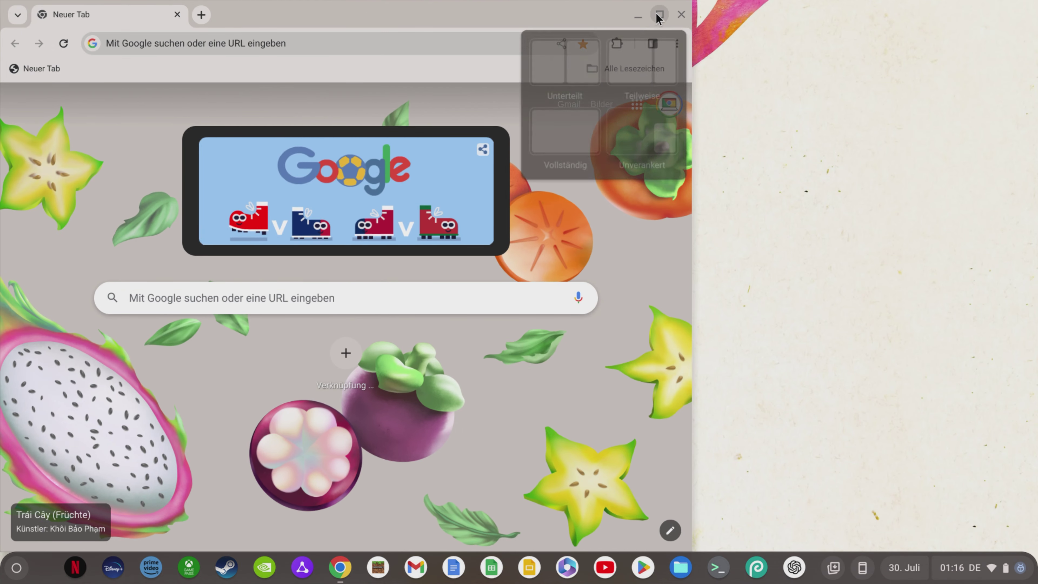
click(664, 47)
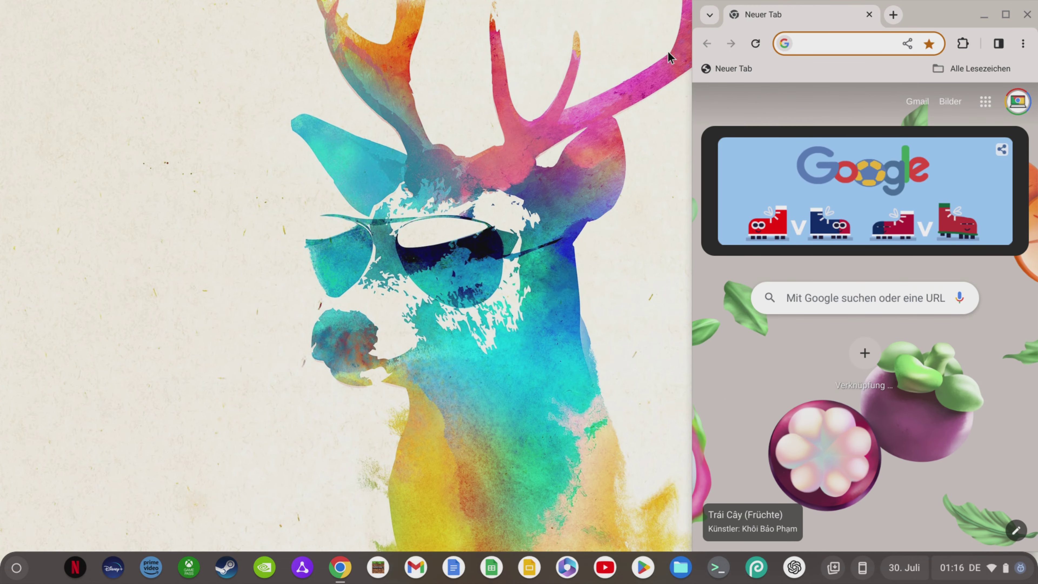
Place the restored Docs window beside the YouTube video and type 'Jetzt abonnieren'
mouse_move(1006, 15)
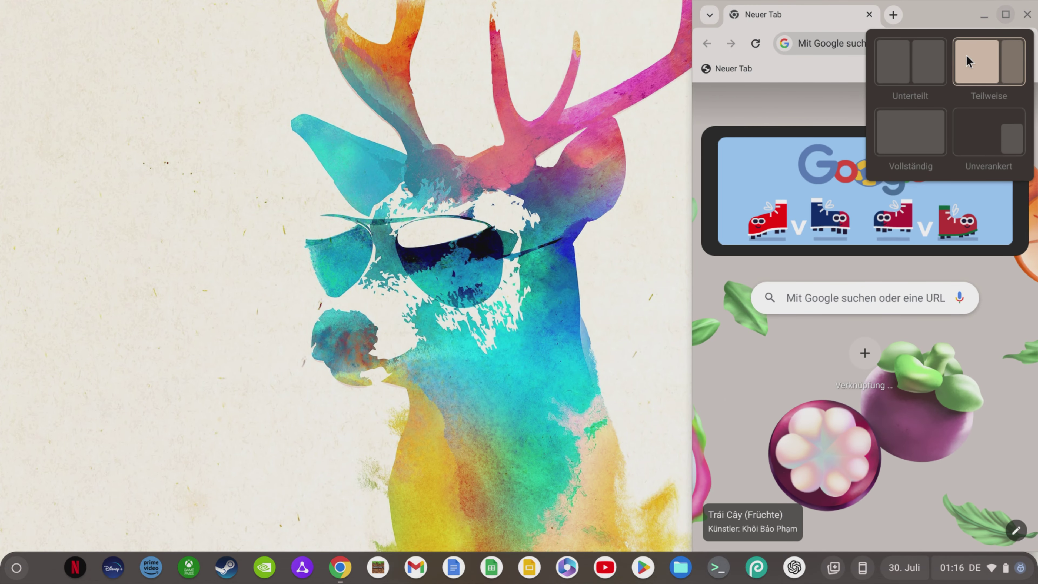
click(916, 126)
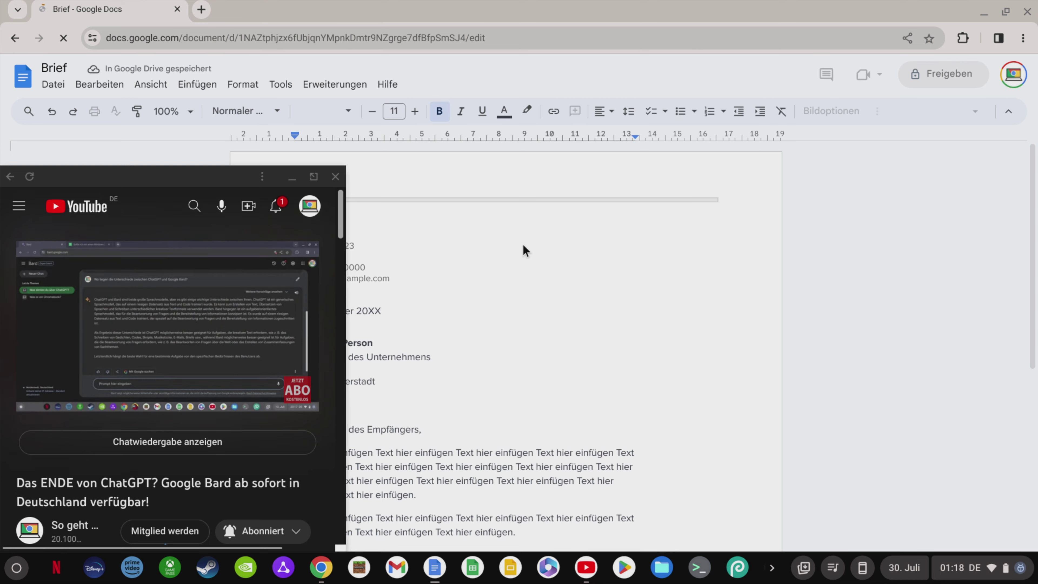
double_click(602, 18)
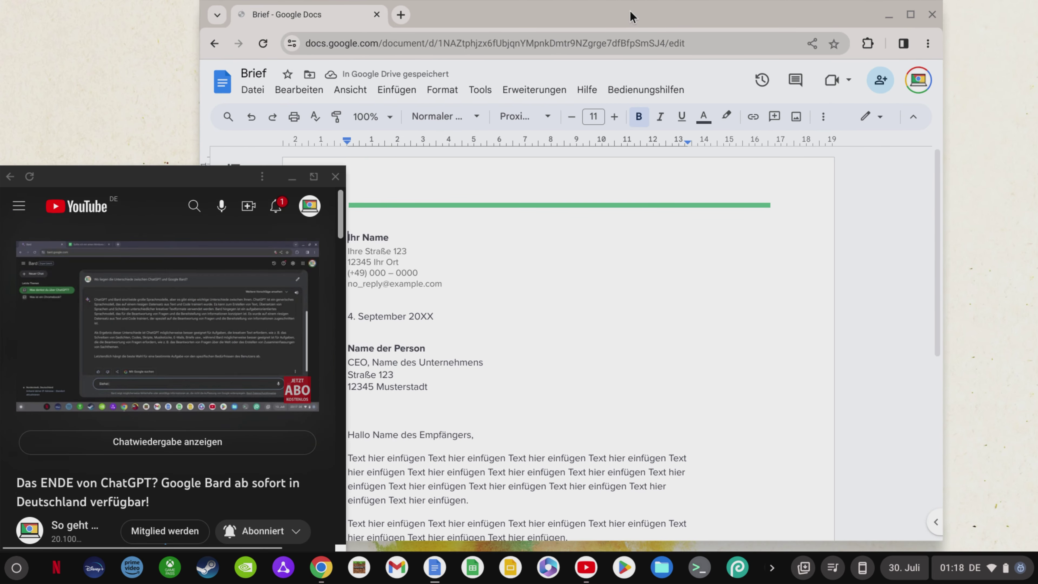
drag(632, 16, 728, 8)
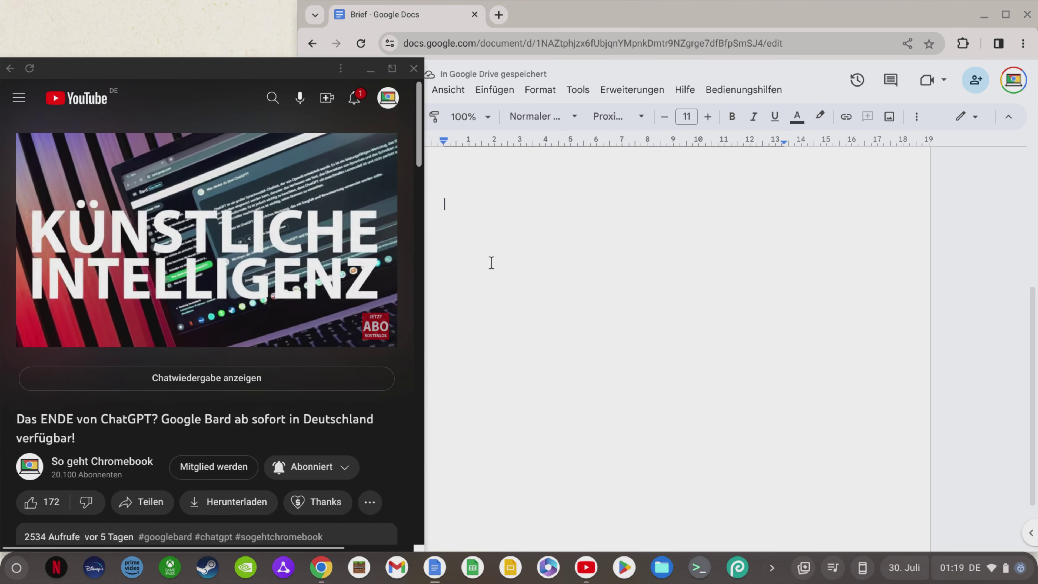
text(Jetzt )
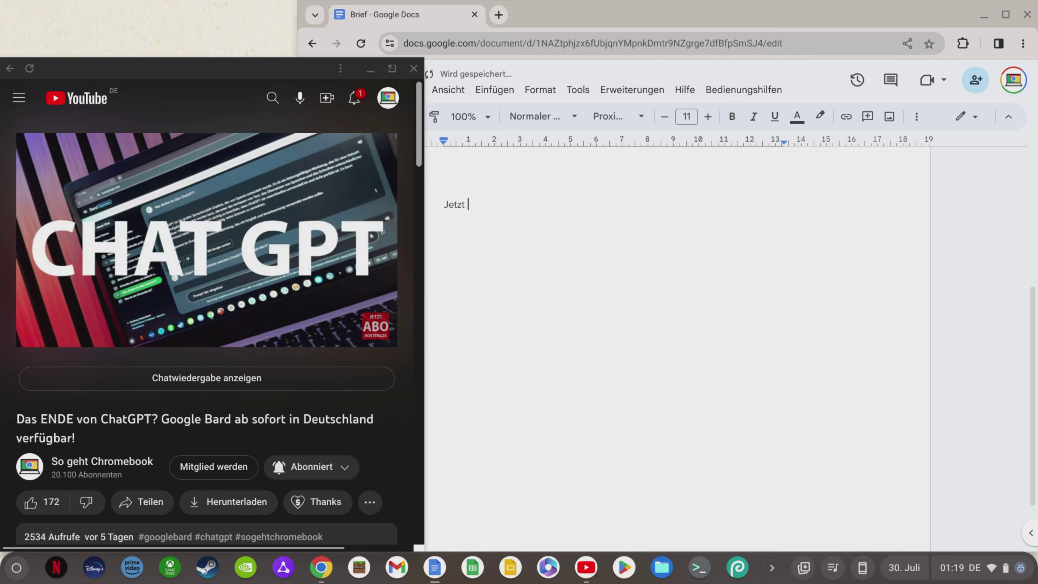
text(abonnieren!)
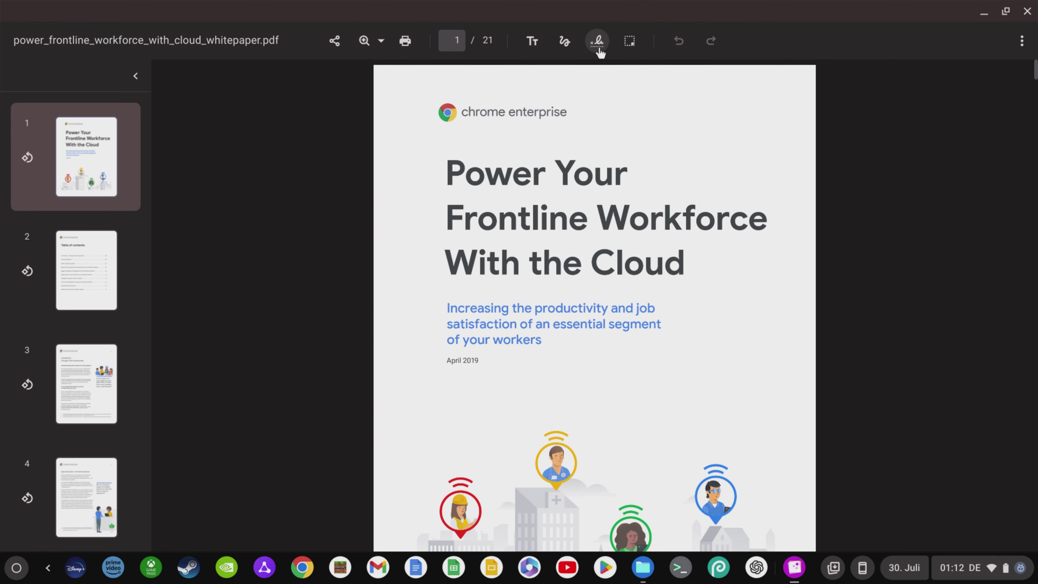
Draw an X signature, stretch it to three X's, and place it below April 2019
click(597, 41)
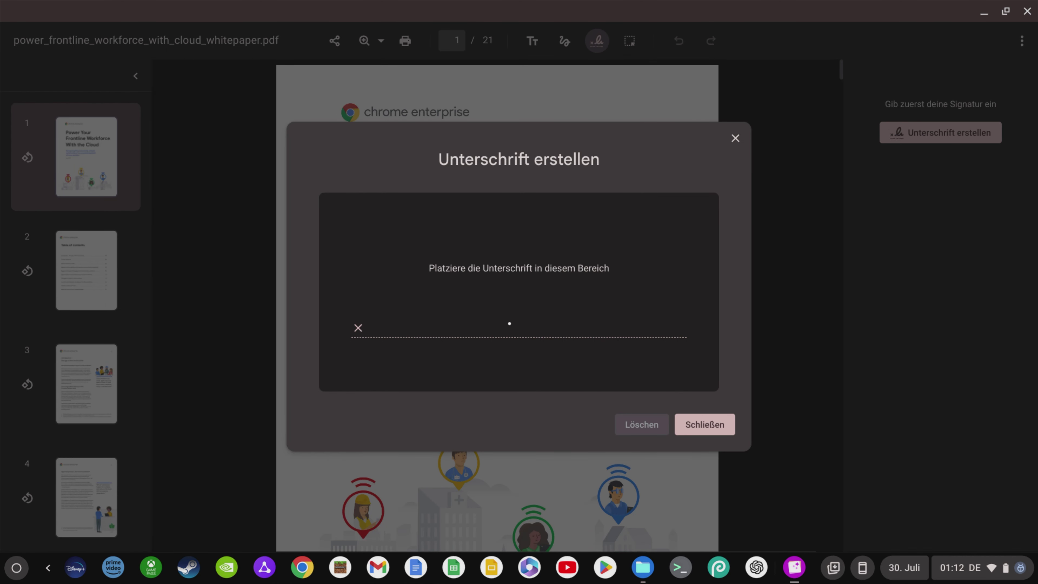
drag(436, 307, 461, 336)
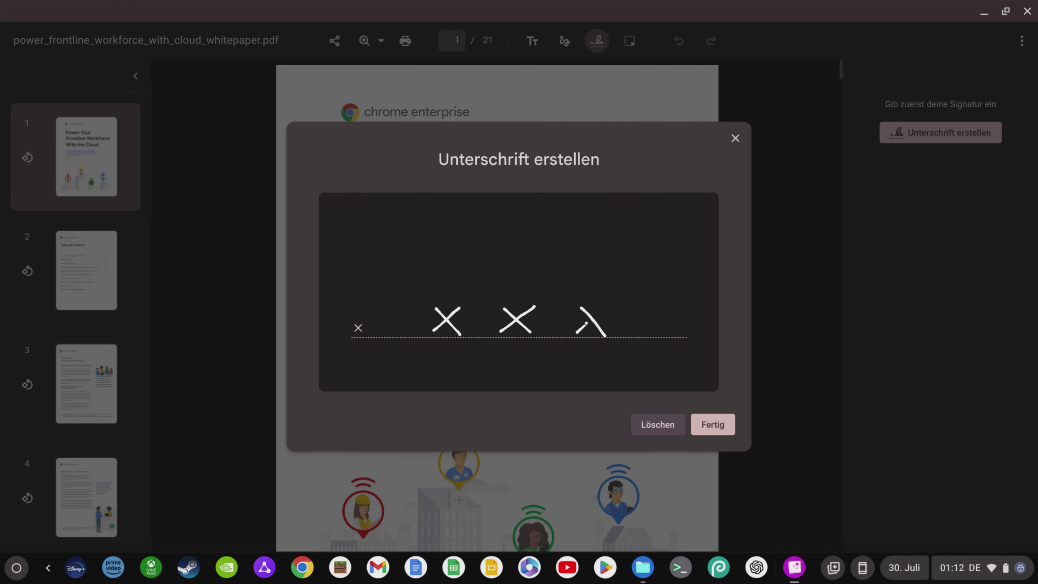
click(725, 427)
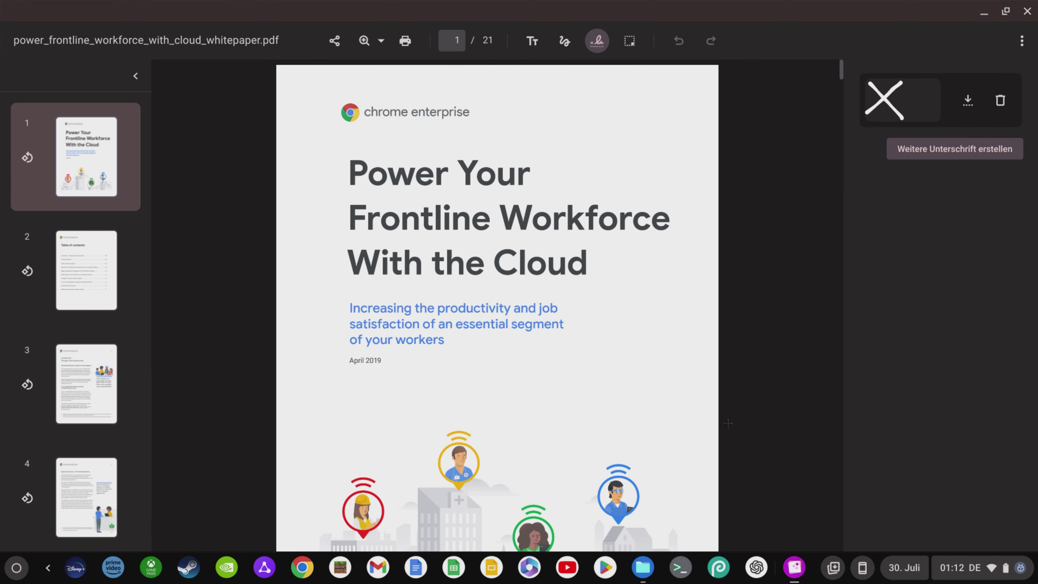
click(970, 107)
drag(518, 308, 619, 350)
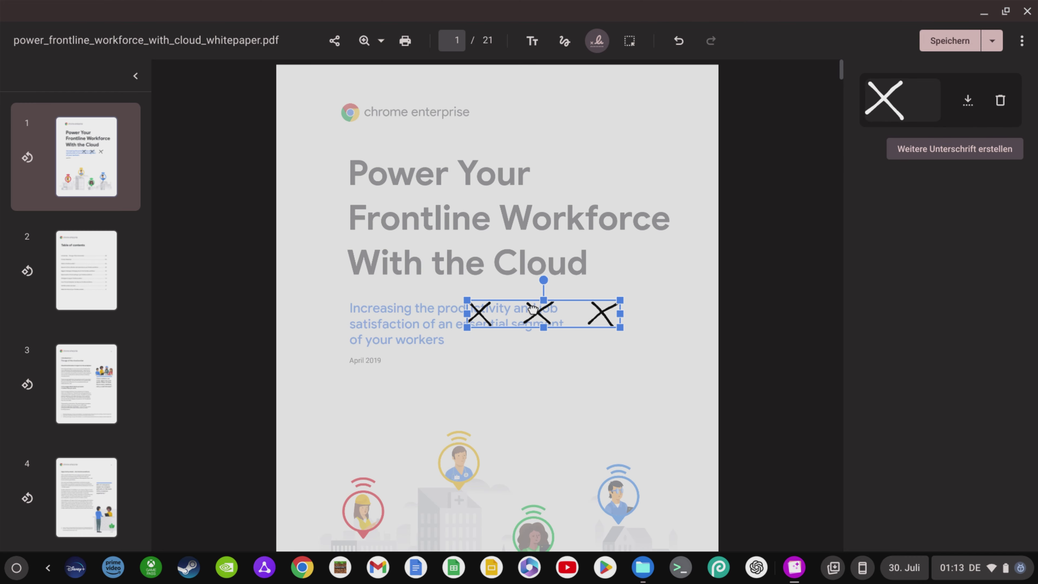
drag(529, 306, 416, 385)
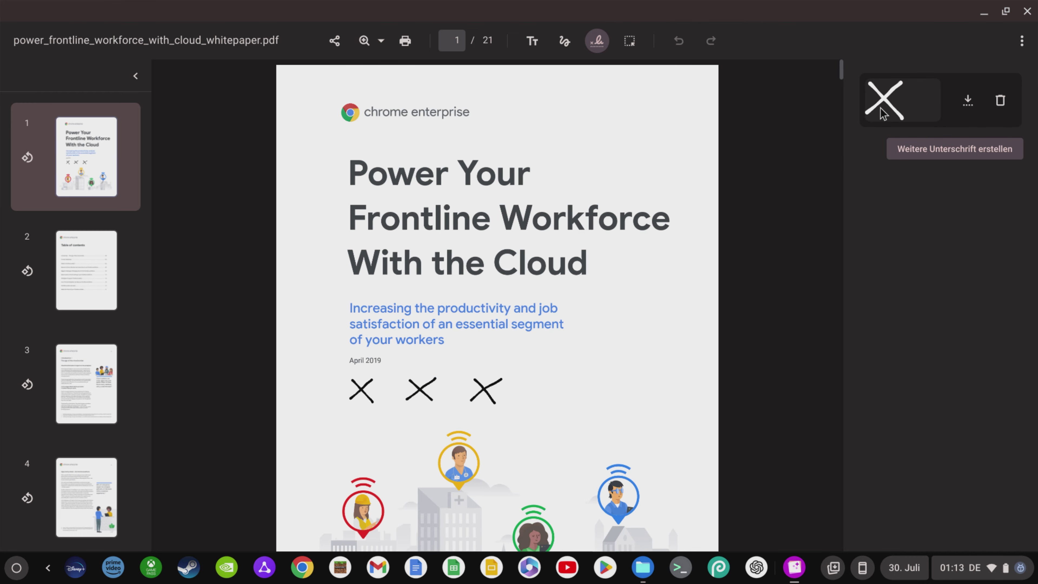
Add a circle signature beside the X's on page 1 and save the PDF
click(948, 152)
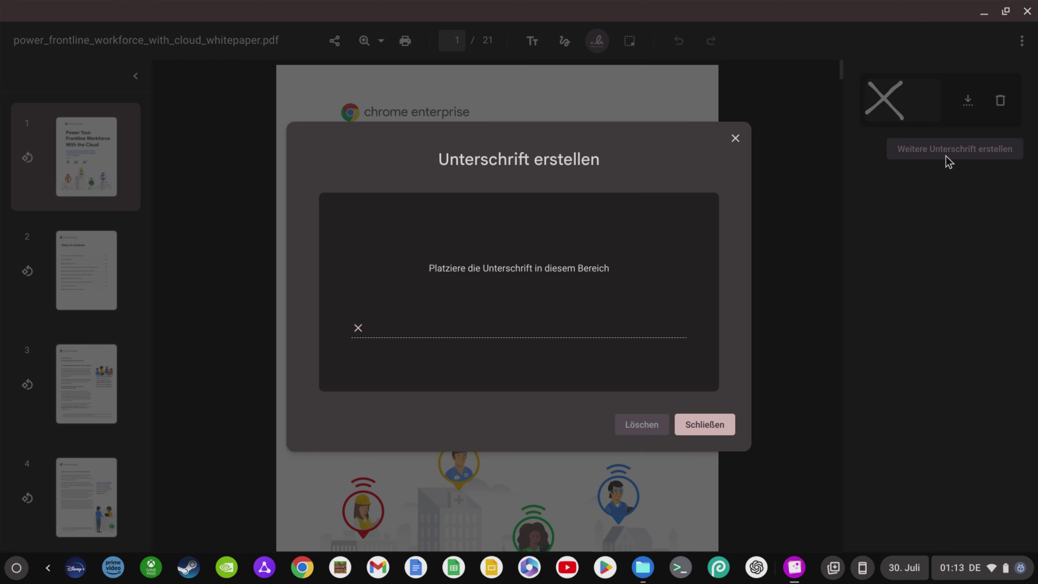
mouse_move(448, 310)
mouse_down()
mouse_move(467, 317)
mouse_move(450, 310)
mouse_up()
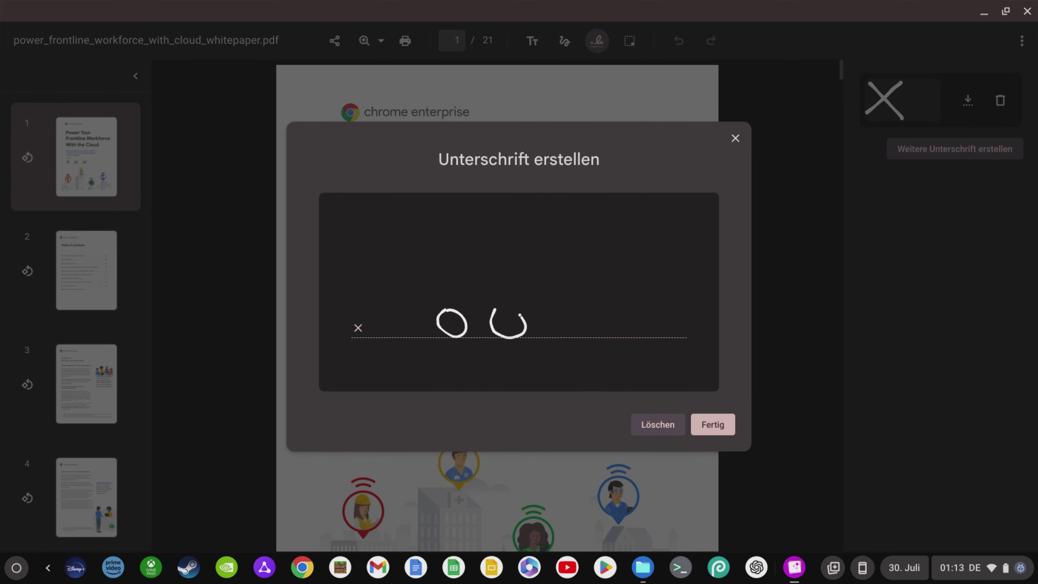
click(711, 424)
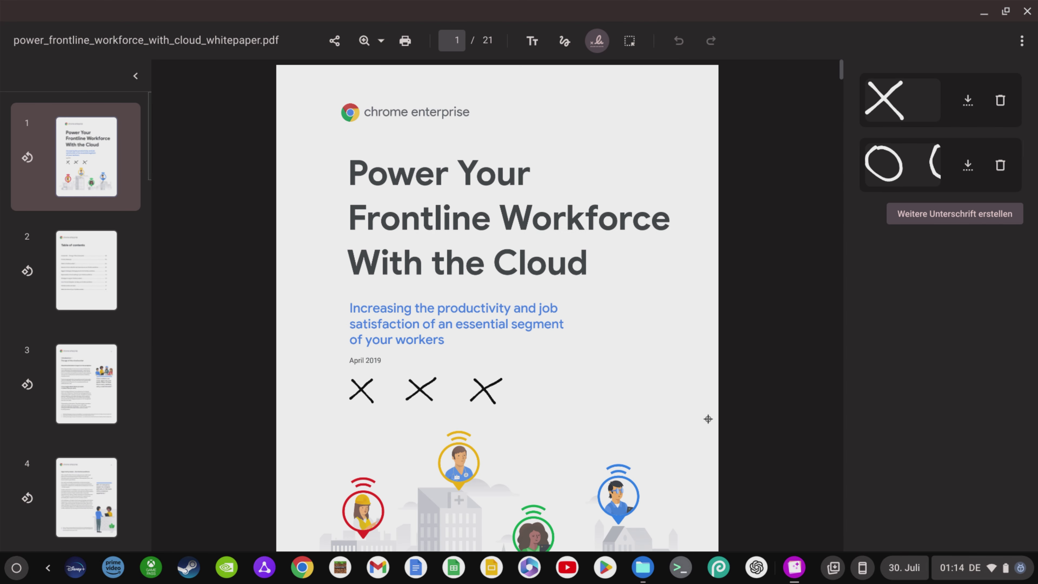
click(968, 165)
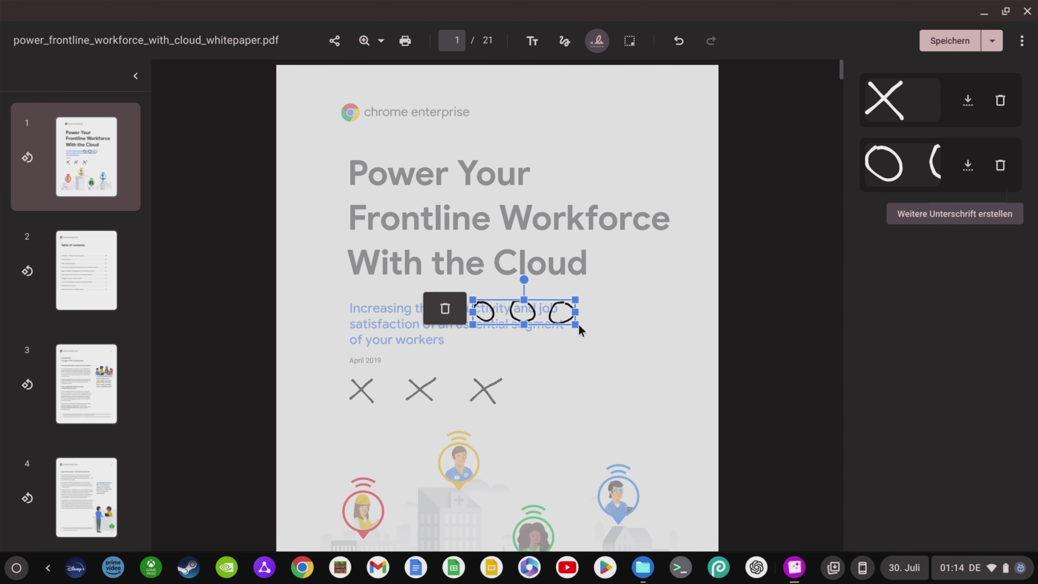
drag(526, 311, 594, 382)
click(950, 40)
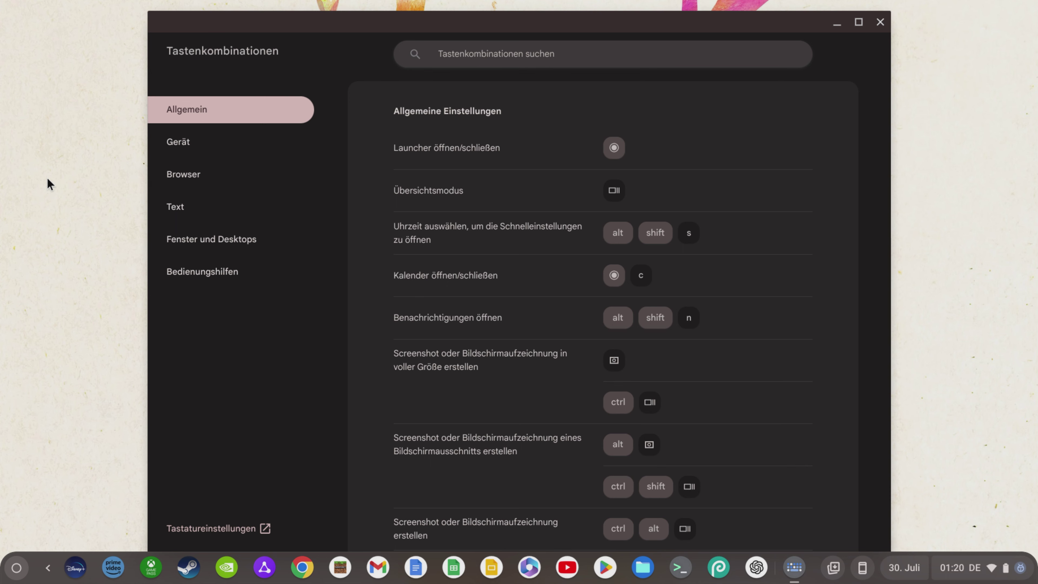
Search the shortcuts for 'Zwischenablage' and jump to the Zwischenablage öffnen entry
text(Zwischenablage)
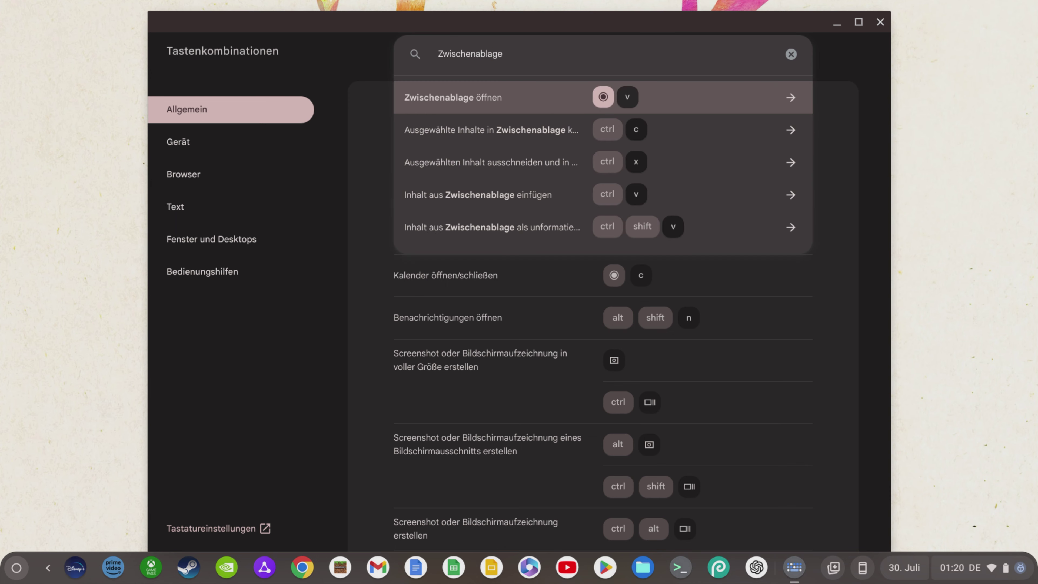
key(Return)
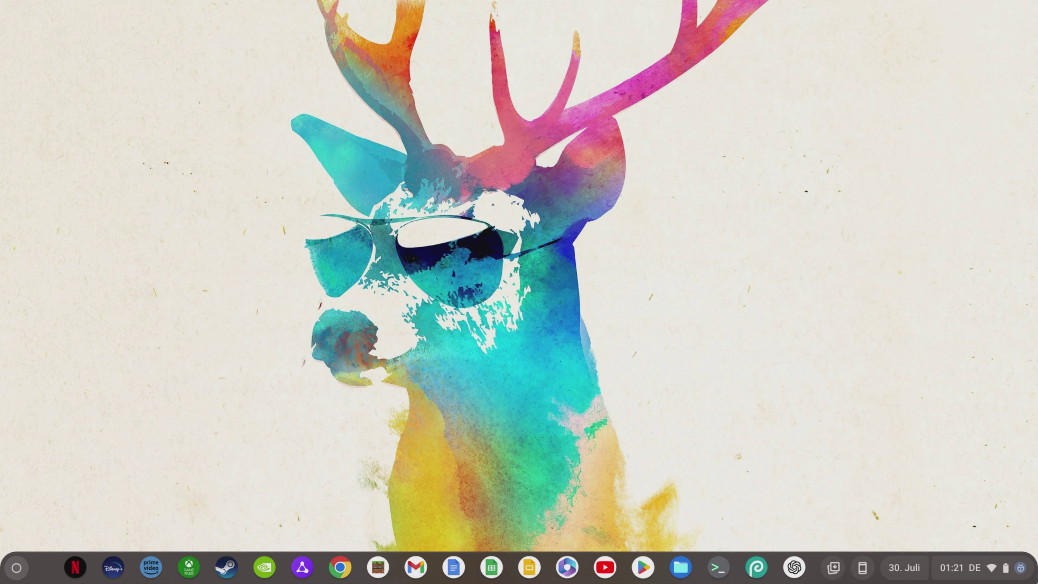